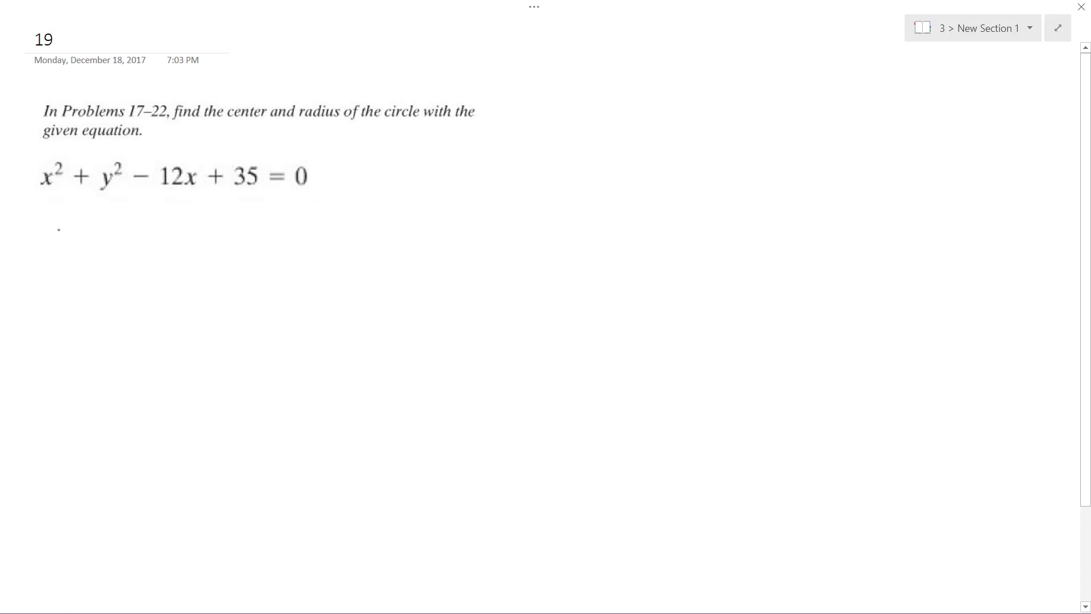
Handwrite x² − 12x + y² = −35 beneath the printed equation
{"action": "left_click_drag", "start_coordinate": [57, 233], "coordinate": [73, 253]}
{"action": "mouse_move", "coordinate": [73, 234]}
{"action": "left_mouse_down"}
{"action": "mouse_move", "coordinate": [58, 254]}
{"action": "mouse_move", "coordinate": [95, 230]}
{"action": "left_mouse_up"}
{"action": "left_click_drag", "start_coordinate": [101, 243], "coordinate": [185, 251]}
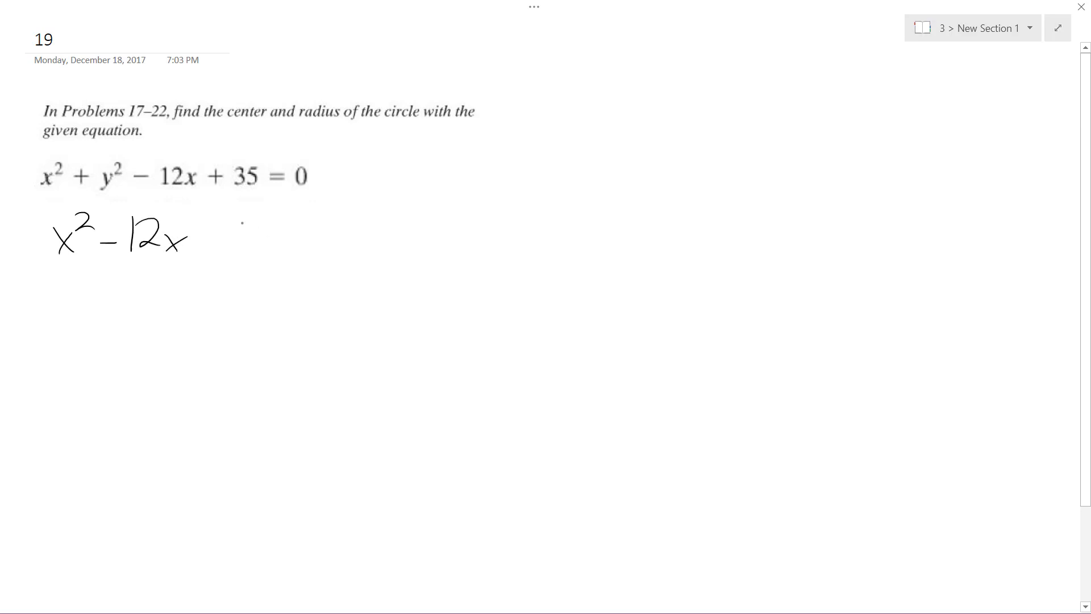
{"action": "mouse_move", "coordinate": [257, 229]}
{"action": "left_mouse_down"}
{"action": "mouse_move", "coordinate": [256, 251]}
{"action": "mouse_move", "coordinate": [322, 248]}
{"action": "left_mouse_up"}
{"action": "mouse_move", "coordinate": [329, 232]}
{"action": "left_mouse_down"}
{"action": "mouse_move", "coordinate": [309, 266]}
{"action": "mouse_move", "coordinate": [361, 228]}
{"action": "mouse_move", "coordinate": [426, 245]}
{"action": "mouse_move", "coordinate": [475, 227]}
{"action": "mouse_move", "coordinate": [490, 246]}
{"action": "left_mouse_up"}
{"action": "left_click_drag", "start_coordinate": [544, 217], "coordinate": [517, 249]}
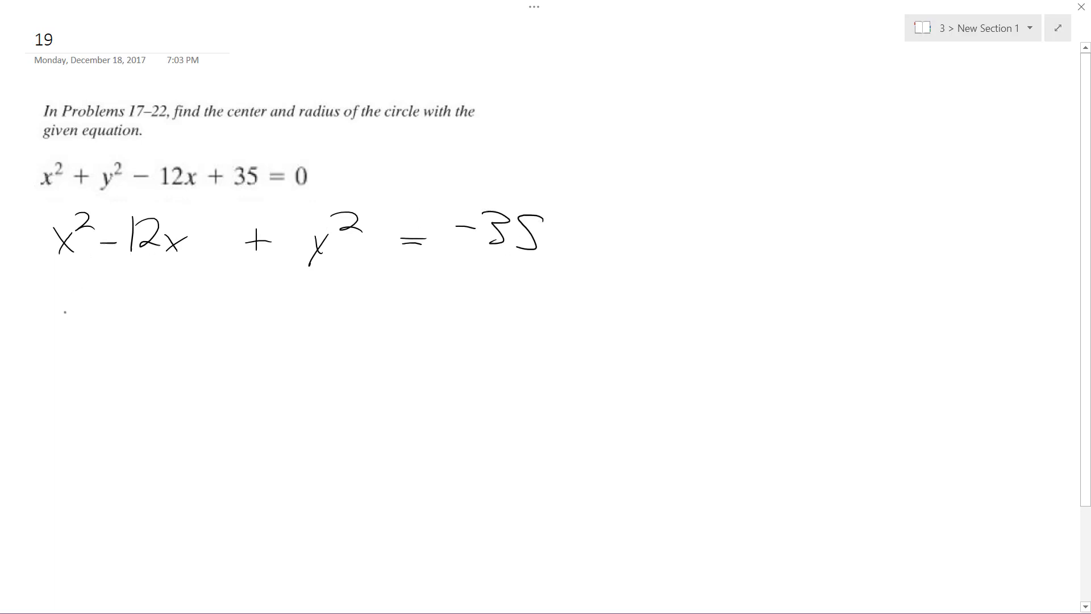
Ink x² − 12 to begin the third line
{"action": "left_click_drag", "start_coordinate": [65, 313], "coordinate": [79, 340]}
{"action": "left_click_drag", "start_coordinate": [79, 312], "coordinate": [64, 339]}
{"action": "left_click_drag", "start_coordinate": [85, 293], "coordinate": [129, 326]}
{"action": "mouse_move", "coordinate": [139, 304]}
{"action": "left_mouse_down"}
{"action": "mouse_move", "coordinate": [139, 336]}
{"action": "mouse_move", "coordinate": [166, 338]}
{"action": "mouse_move", "coordinate": [193, 317]}
{"action": "left_mouse_up"}
Add + 36 + y² to the left side of the third line
{"action": "left_click_drag", "start_coordinate": [205, 302], "coordinate": [209, 334]}
{"action": "mouse_move", "coordinate": [244, 300]}
{"action": "left_mouse_down"}
{"action": "mouse_move", "coordinate": [229, 322]}
{"action": "mouse_move", "coordinate": [291, 323]}
{"action": "left_mouse_up"}
{"action": "left_click_drag", "start_coordinate": [320, 315], "coordinate": [312, 333]}
{"action": "mouse_move", "coordinate": [324, 292]}
{"action": "left_mouse_down"}
{"action": "mouse_move", "coordinate": [345, 305]}
{"action": "mouse_move", "coordinate": [350, 298]}
{"action": "left_mouse_up"}
{"action": "left_click_drag", "start_coordinate": [315, 328], "coordinate": [305, 345]}
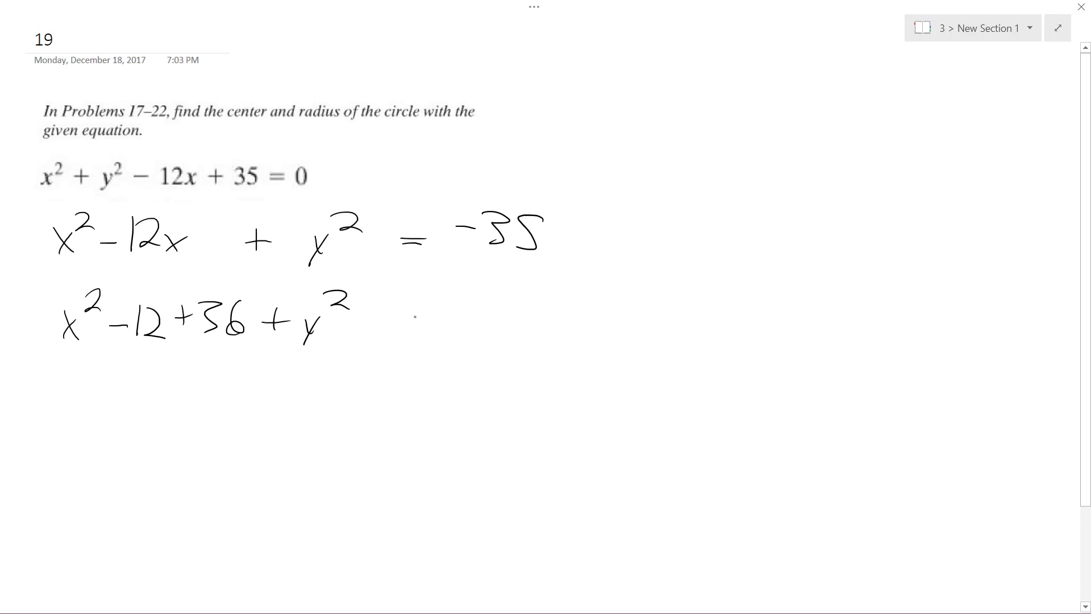
Write = −35 + 36 as the third line's right-hand side
{"action": "left_click_drag", "start_coordinate": [380, 324], "coordinate": [416, 323]}
{"action": "mouse_move", "coordinate": [385, 316]}
{"action": "left_mouse_down"}
{"action": "mouse_move", "coordinate": [459, 304]}
{"action": "mouse_move", "coordinate": [464, 326]}
{"action": "left_mouse_up"}
{"action": "mouse_move", "coordinate": [495, 302]}
{"action": "left_mouse_down"}
{"action": "mouse_move", "coordinate": [515, 301]}
{"action": "mouse_move", "coordinate": [480, 324]}
{"action": "left_mouse_up"}
{"action": "left_click_drag", "start_coordinate": [537, 300], "coordinate": [538, 326]}
{"action": "left_click_drag", "start_coordinate": [528, 316], "coordinate": [547, 316]}
{"action": "mouse_move", "coordinate": [554, 297]}
{"action": "left_mouse_down"}
{"action": "mouse_move", "coordinate": [566, 299]}
{"action": "mouse_move", "coordinate": [559, 329]}
{"action": "left_mouse_up"}
{"action": "left_click_drag", "start_coordinate": [607, 301], "coordinate": [590, 318]}
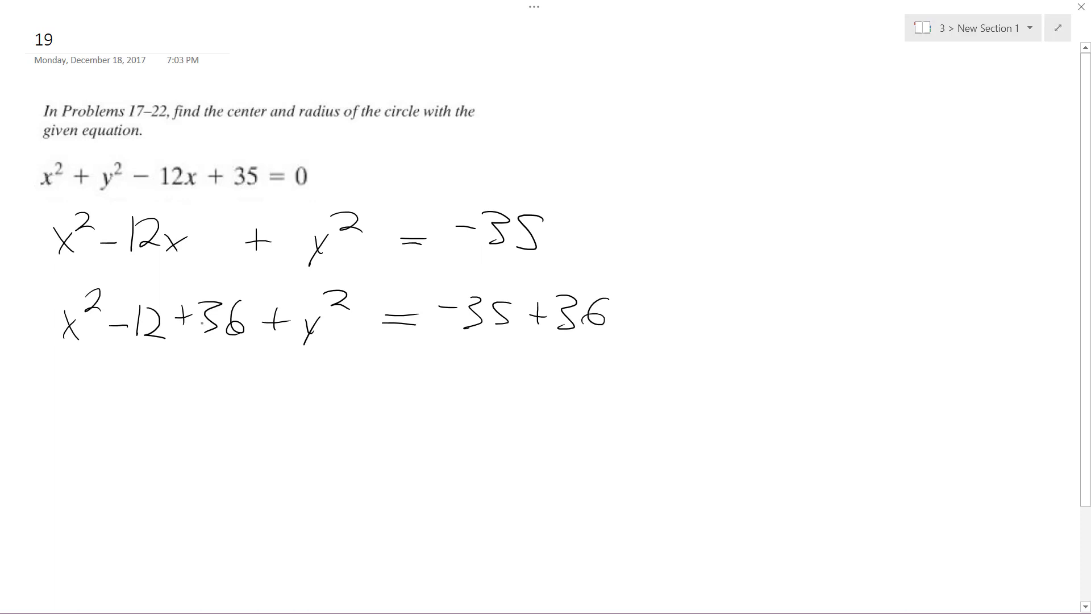
Handwrite the factored equation (x − 6)² + y² = 1 below
{"action": "mouse_move", "coordinate": [86, 385]}
{"action": "left_mouse_down"}
{"action": "mouse_move", "coordinate": [87, 434]}
{"action": "mouse_move", "coordinate": [110, 433]}
{"action": "left_mouse_up"}
{"action": "mouse_move", "coordinate": [109, 413]}
{"action": "left_mouse_down"}
{"action": "mouse_move", "coordinate": [95, 433]}
{"action": "mouse_move", "coordinate": [141, 419]}
{"action": "mouse_move", "coordinate": [171, 427]}
{"action": "left_mouse_up"}
{"action": "left_click_drag", "start_coordinate": [196, 372], "coordinate": [237, 422]}
{"action": "left_click_drag", "start_coordinate": [225, 412], "coordinate": [252, 412]}
{"action": "mouse_move", "coordinate": [283, 402]}
{"action": "left_mouse_down"}
{"action": "mouse_move", "coordinate": [263, 433]}
{"action": "mouse_move", "coordinate": [316, 397]}
{"action": "mouse_move", "coordinate": [330, 414]}
{"action": "mouse_move", "coordinate": [354, 407]}
{"action": "left_mouse_up"}
{"action": "left_click_drag", "start_coordinate": [392, 381], "coordinate": [388, 423]}
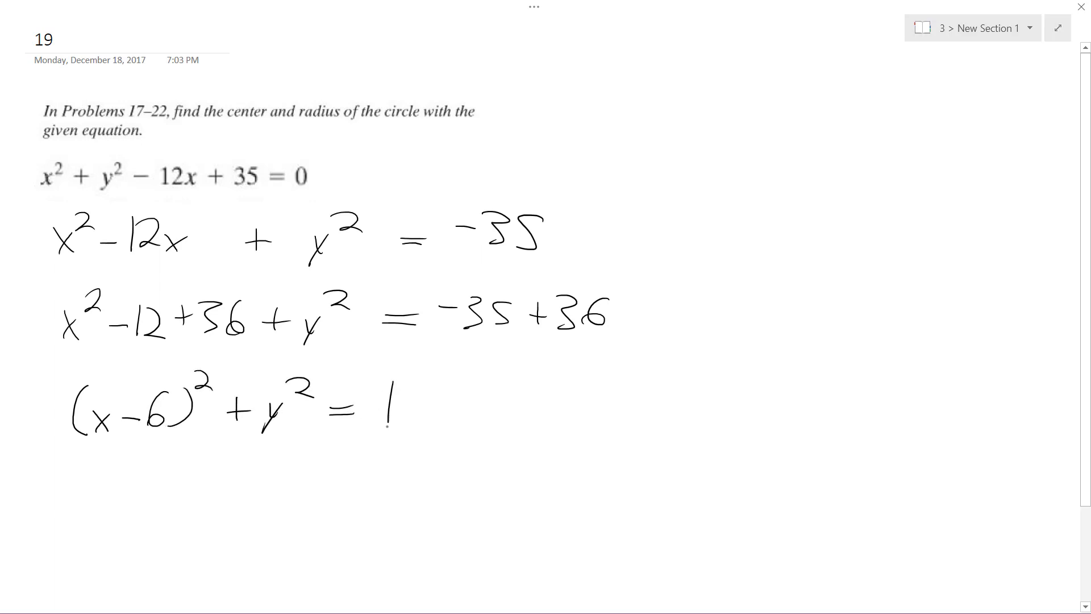
Ink the centre label C:(6,0) on the bottom line
{"action": "left_click_drag", "start_coordinate": [91, 494], "coordinate": [92, 525]}
{"action": "left_click", "coordinate": [101, 504]}
{"action": "left_click", "coordinate": [101, 514]}
{"action": "left_click_drag", "start_coordinate": [132, 481], "coordinate": [131, 525]}
{"action": "mouse_move", "coordinate": [154, 489]}
{"action": "left_mouse_down"}
{"action": "mouse_move", "coordinate": [147, 517]}
{"action": "mouse_move", "coordinate": [163, 537]}
{"action": "left_mouse_up"}
{"action": "left_click_drag", "start_coordinate": [190, 491], "coordinate": [204, 524]}
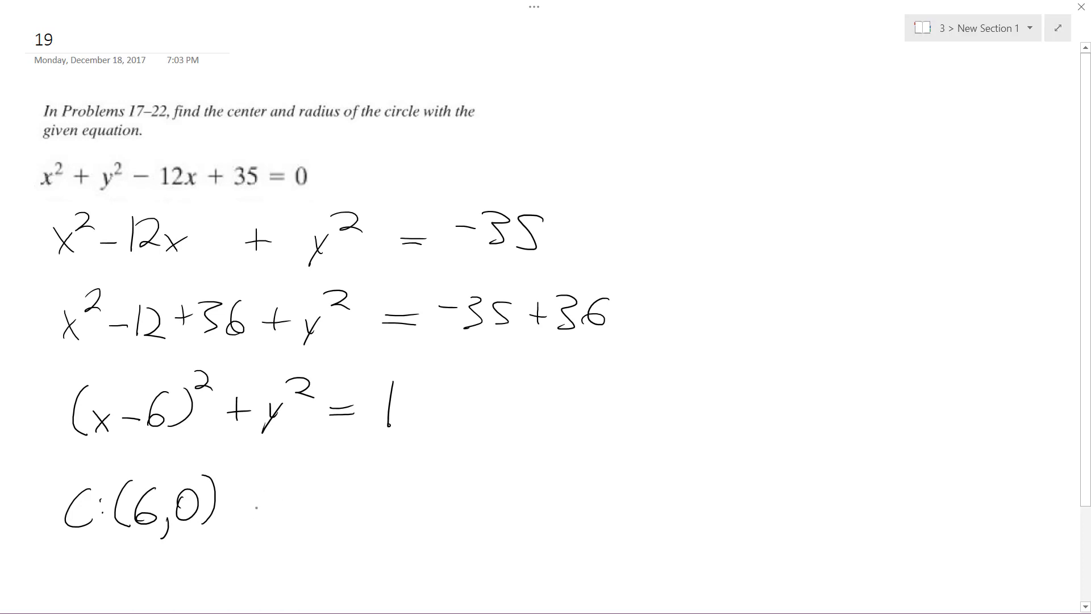
Write the radius r = 1 beside the centre
{"action": "left_click_drag", "start_coordinate": [292, 498], "coordinate": [341, 504]}
{"action": "mouse_move", "coordinate": [353, 496]}
{"action": "left_mouse_down"}
{"action": "mouse_move", "coordinate": [367, 483]}
{"action": "mouse_move", "coordinate": [369, 524]}
{"action": "left_mouse_up"}
{"action": "left_click_drag", "start_coordinate": [353, 521], "coordinate": [393, 522]}
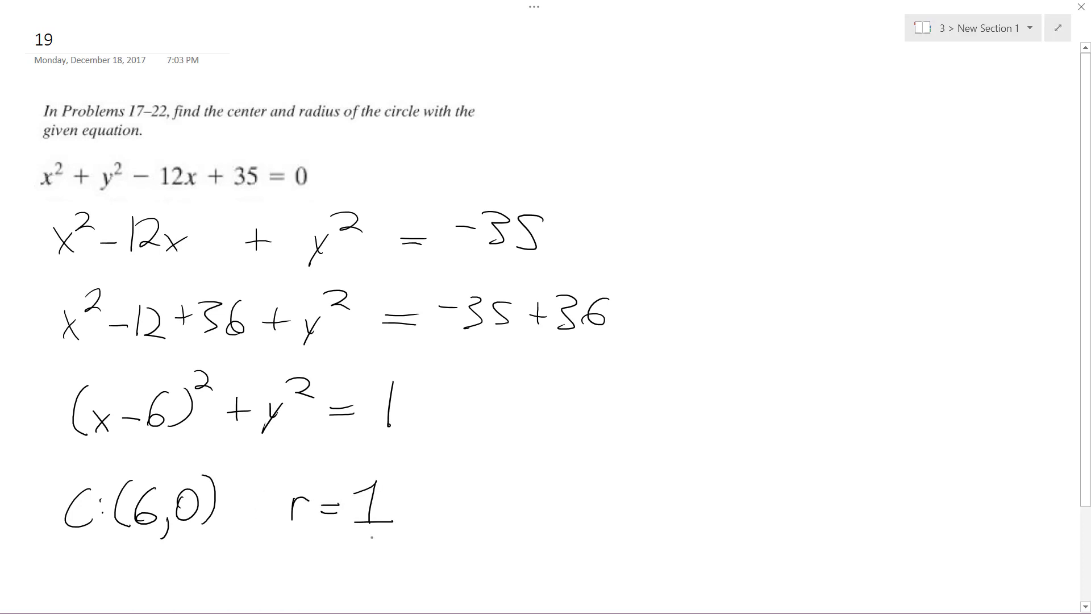